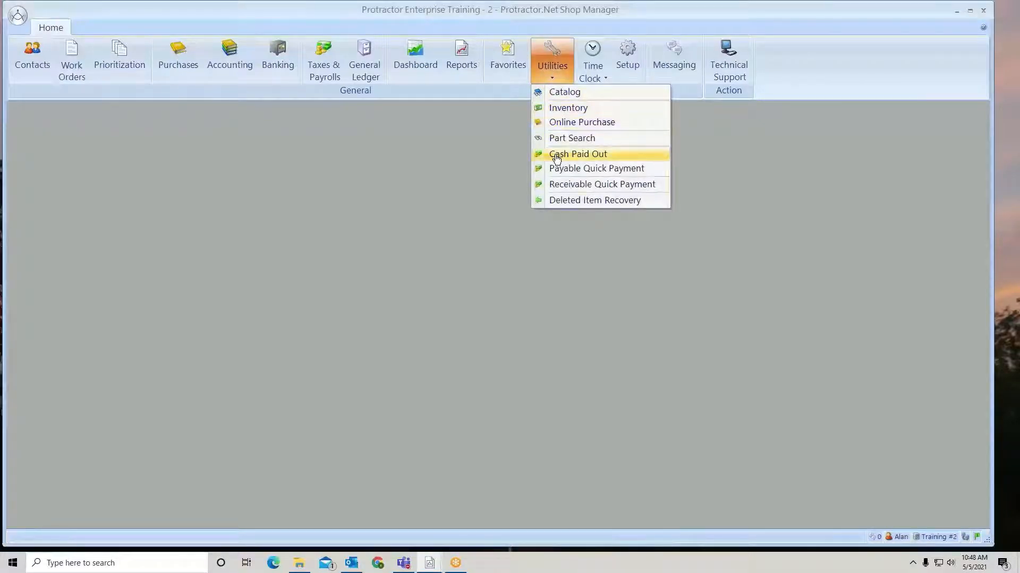
Step: Start a Cash Paid Out entry dated 05/05/2021 with Carquest ENT as the vendor
{"action": "left_click", "coordinate": [556, 155]}
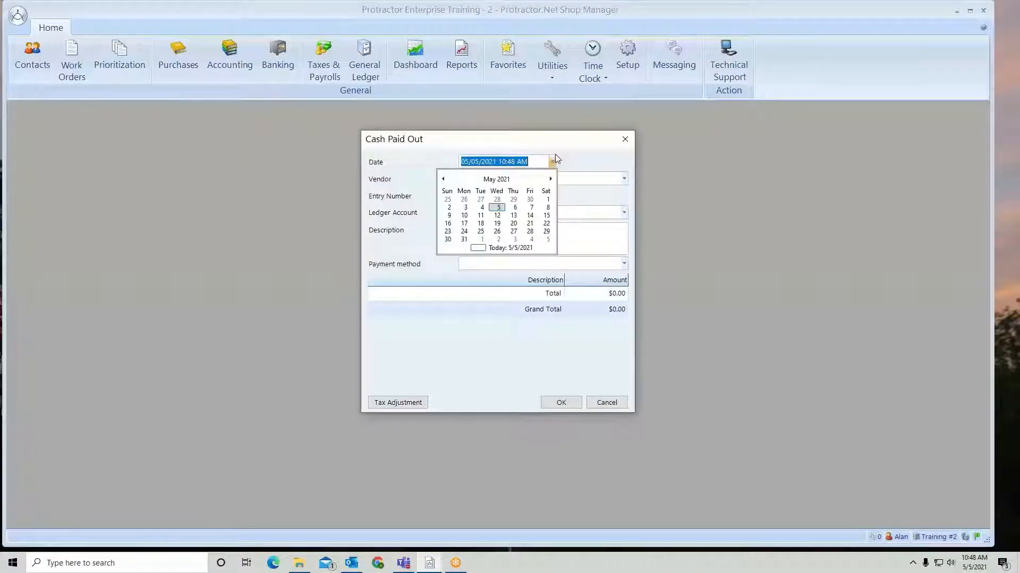
{"action": "left_click", "coordinate": [497, 208]}
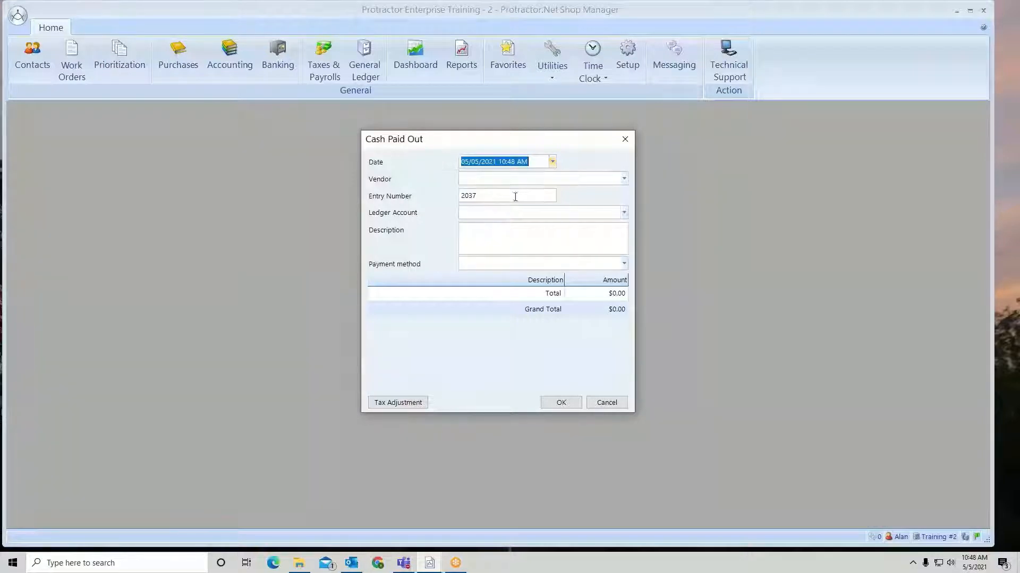
{"action": "left_click", "coordinate": [551, 179]}
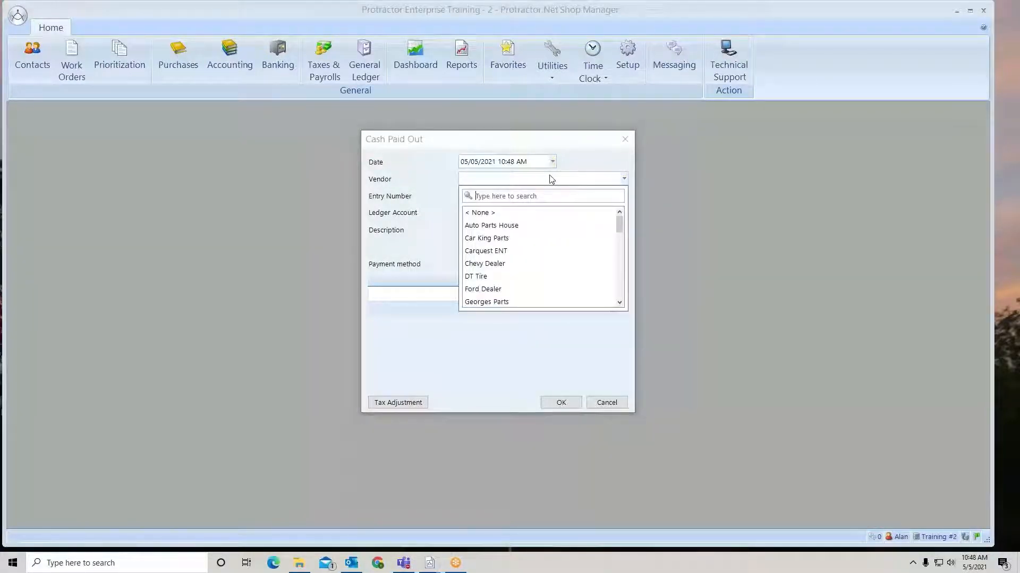
{"action": "left_click", "coordinate": [485, 251]}
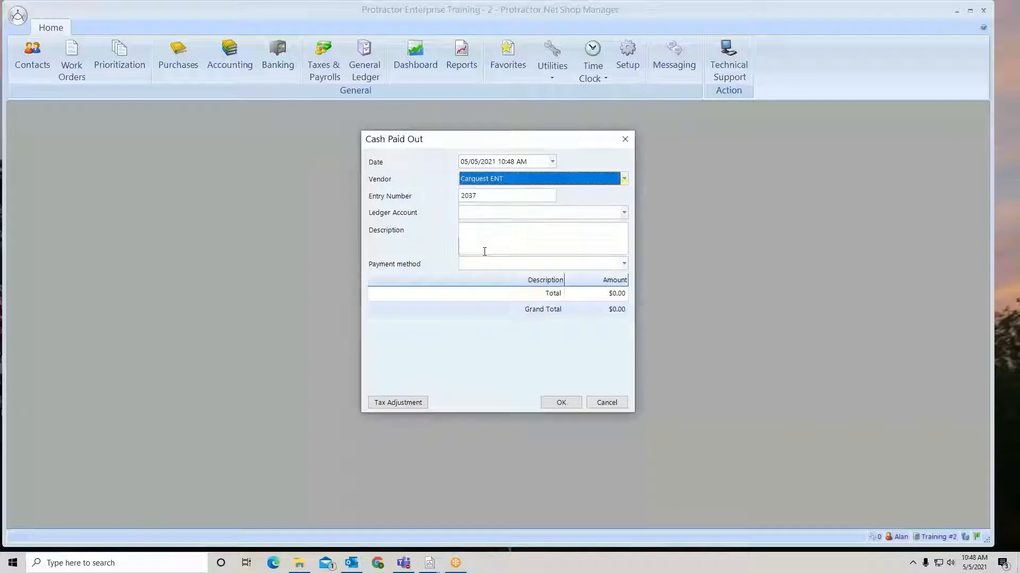
Step: Assign the payout to the Tools & Equipment ledger account and describe it as "tools for shop"
{"action": "left_click", "coordinate": [509, 214]}
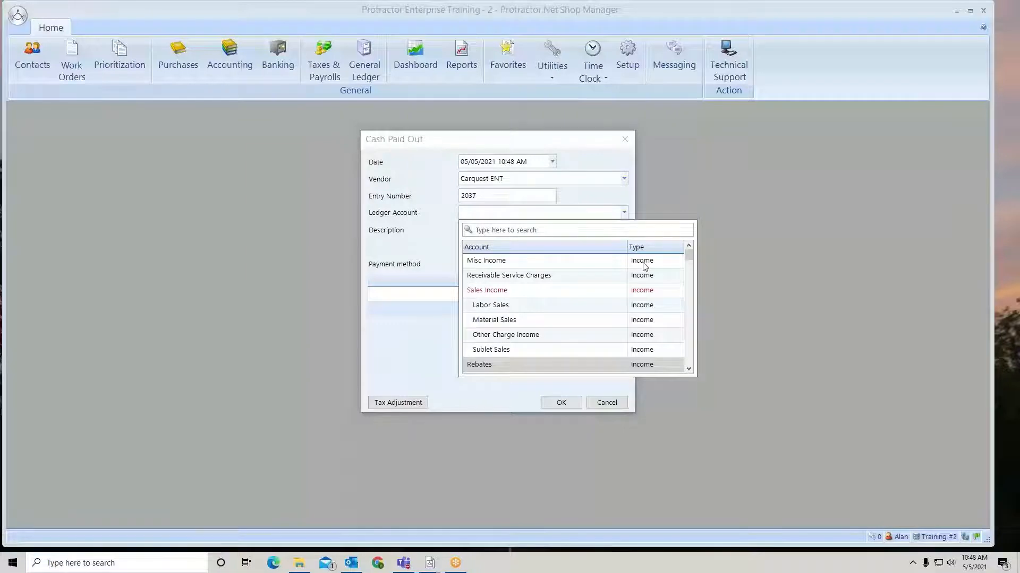
{"action": "type", "text": "tool"}
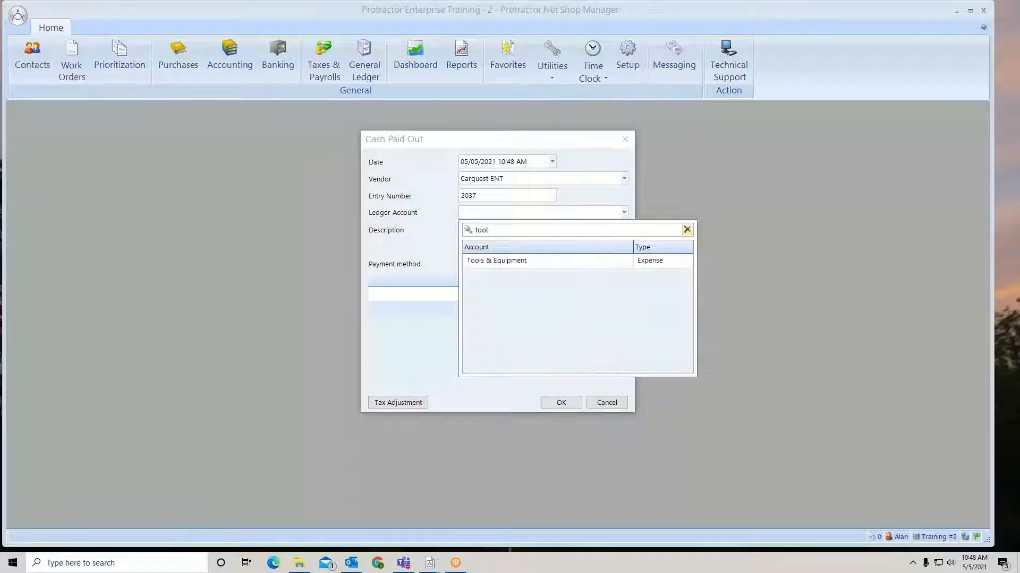
{"action": "left_click", "coordinate": [564, 261]}
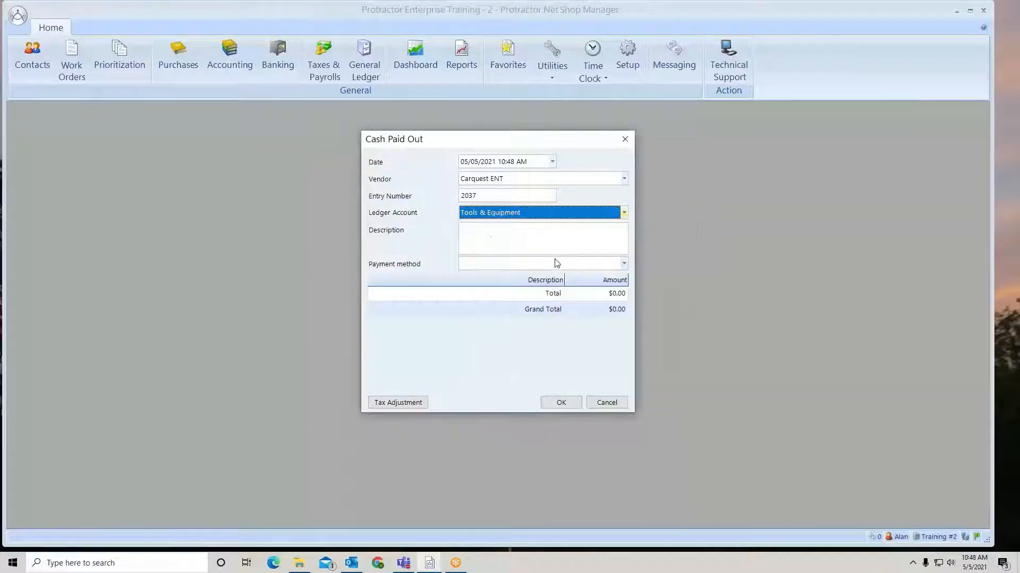
{"action": "left_click", "coordinate": [487, 239]}
{"action": "type", "text": "to"}
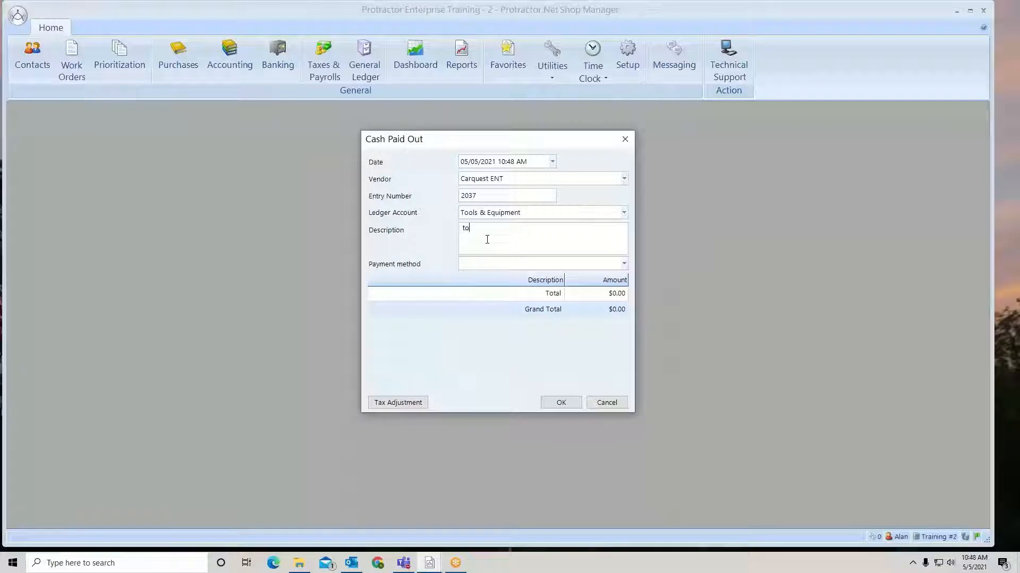
{"action": "type", "text": "ols for shop"}
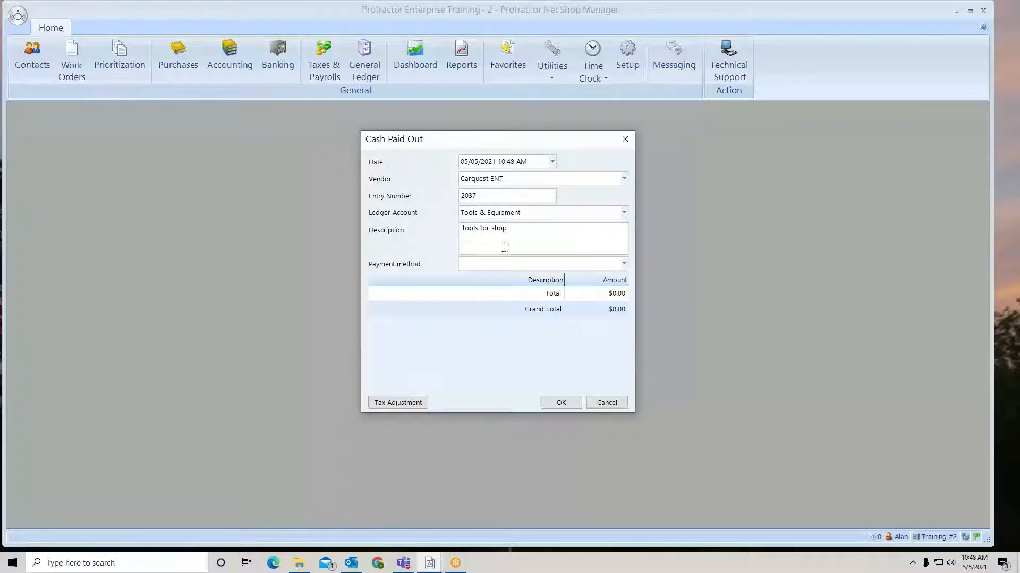
Step: Set the payout's payment method to ENT 2 Bank Account and its total amount to $78.00
{"action": "left_click", "coordinate": [519, 265]}
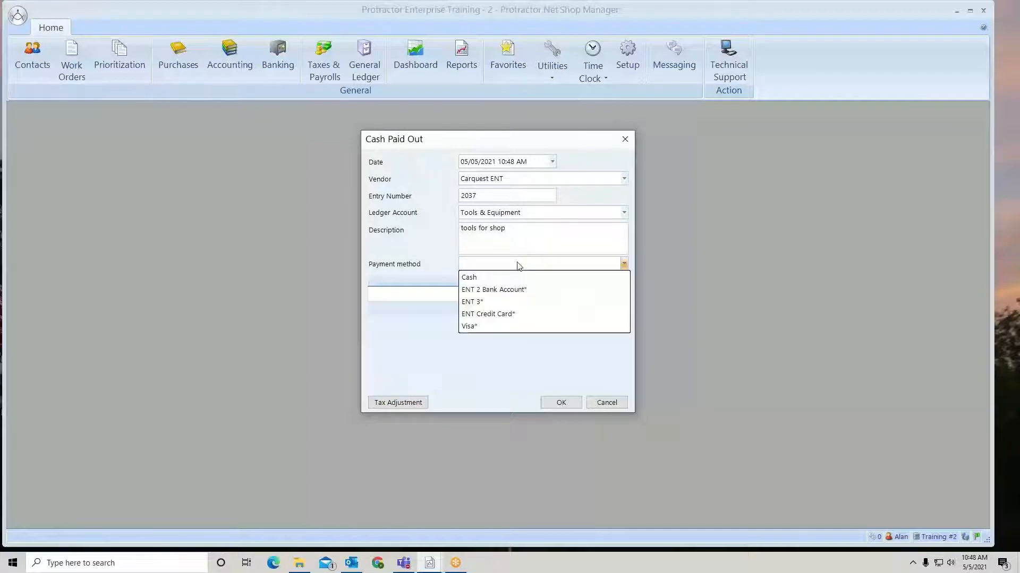
{"action": "left_click", "coordinate": [504, 291]}
{"action": "left_click", "coordinate": [596, 296]}
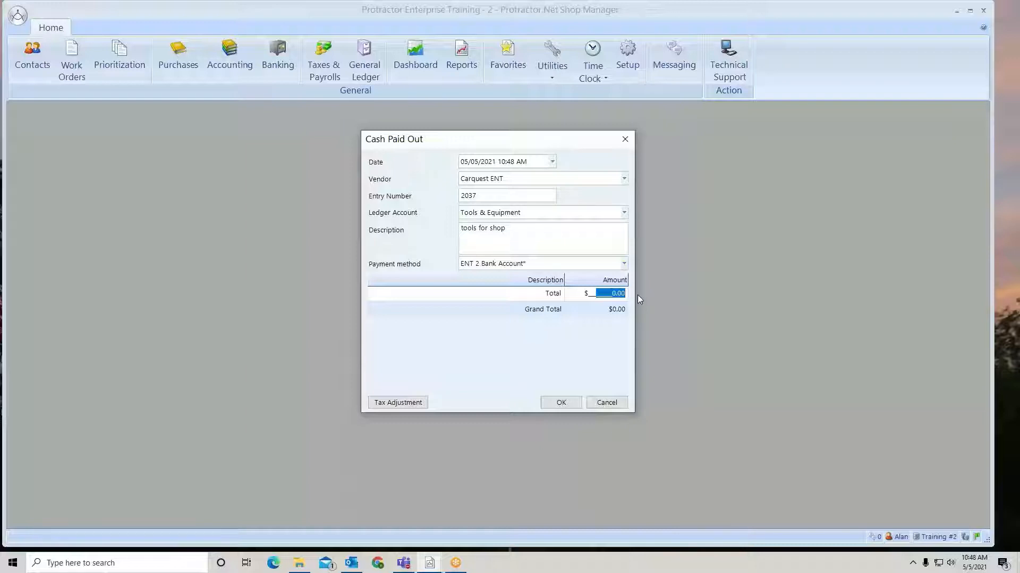
{"action": "type", "text": "78"}
{"action": "key", "text": "Tab"}
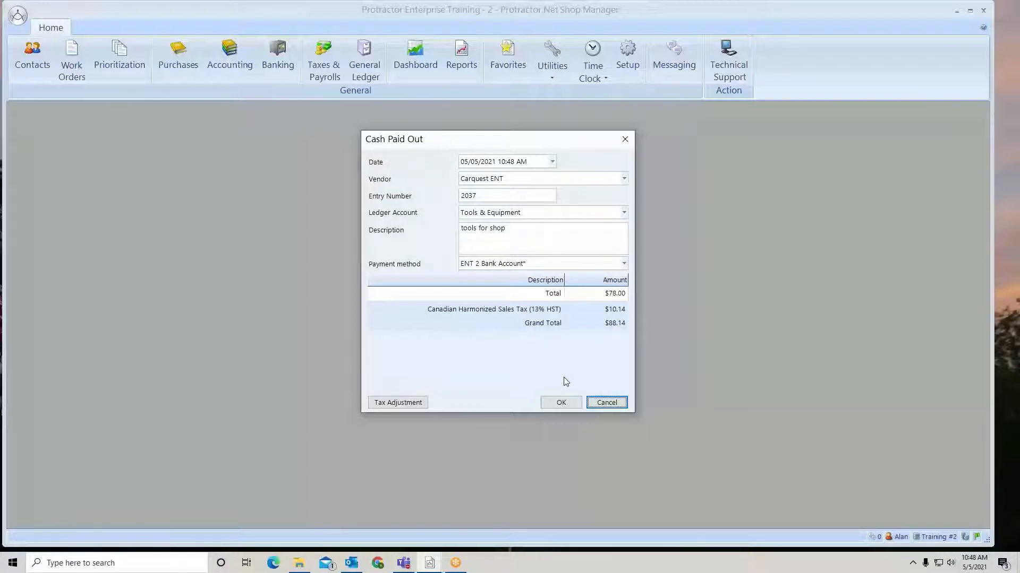
Step: Post the payout as a Check transaction and save the check with its To be printed option on
{"action": "left_click", "coordinate": [559, 404]}
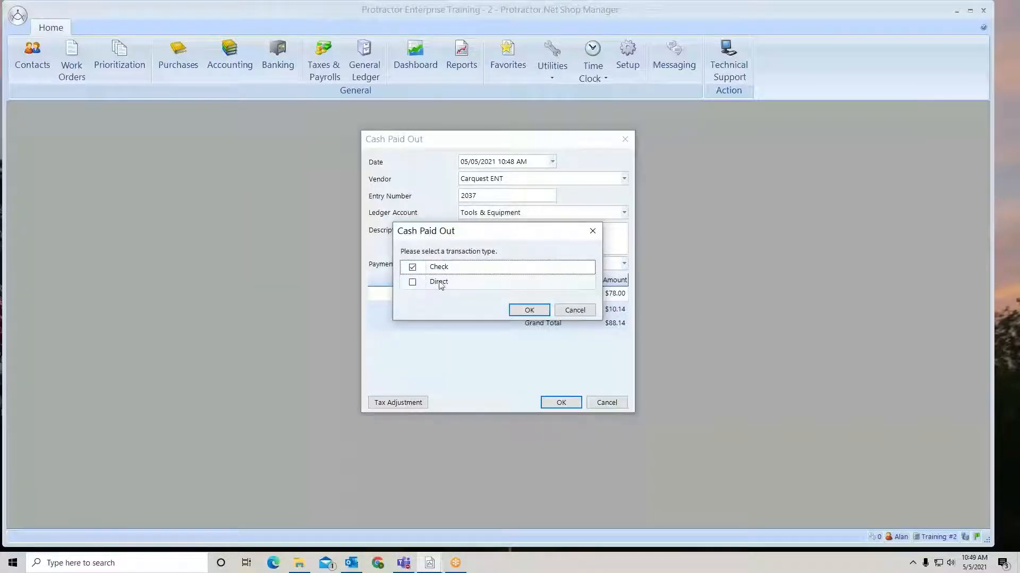
{"action": "left_click", "coordinate": [531, 310]}
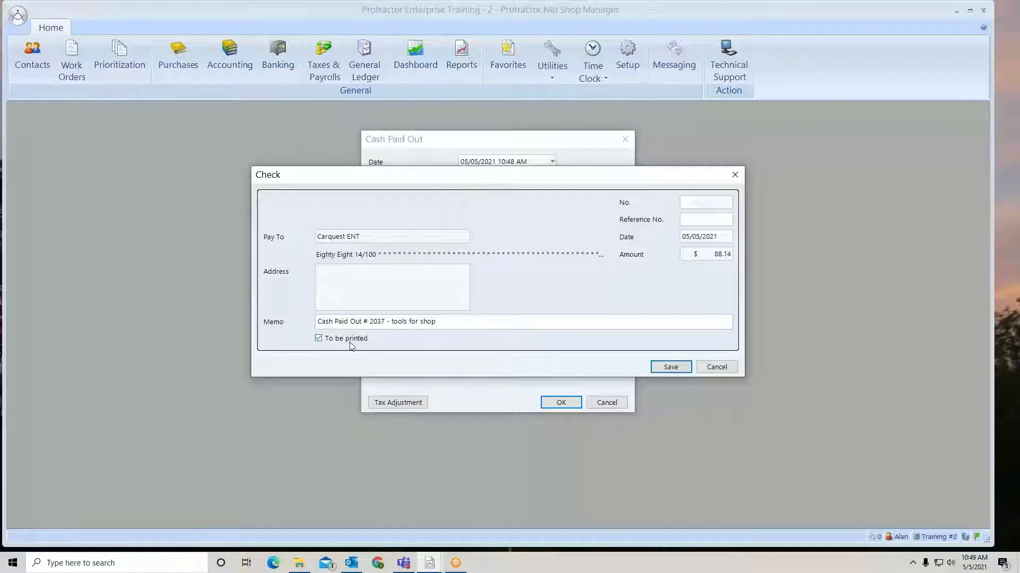
{"action": "left_click", "coordinate": [670, 368]}
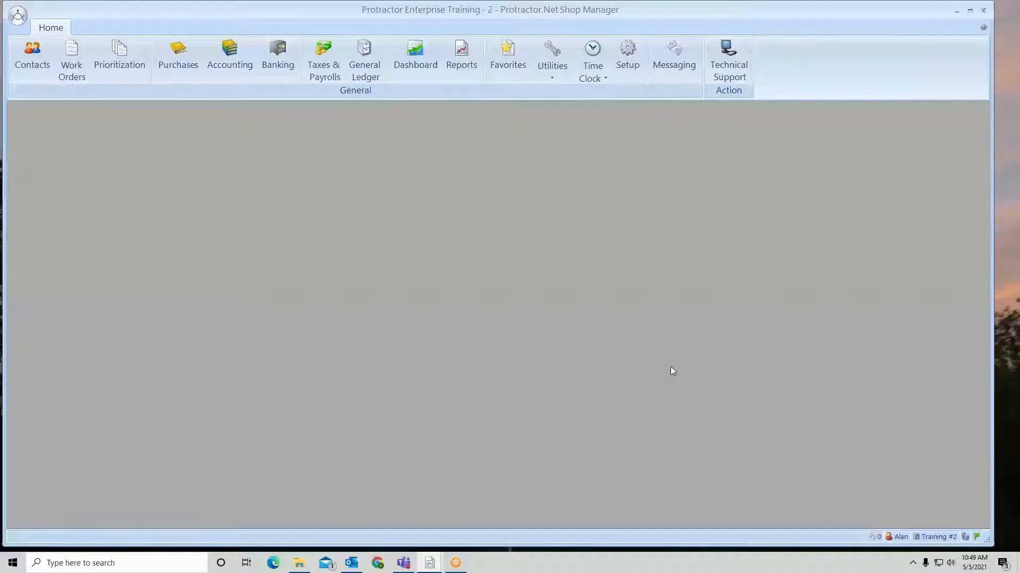
Step: View the ENT 2 Bank Account register in Banking and select the Carquest ENT cash paid out transaction
{"action": "left_click", "coordinate": [277, 56]}
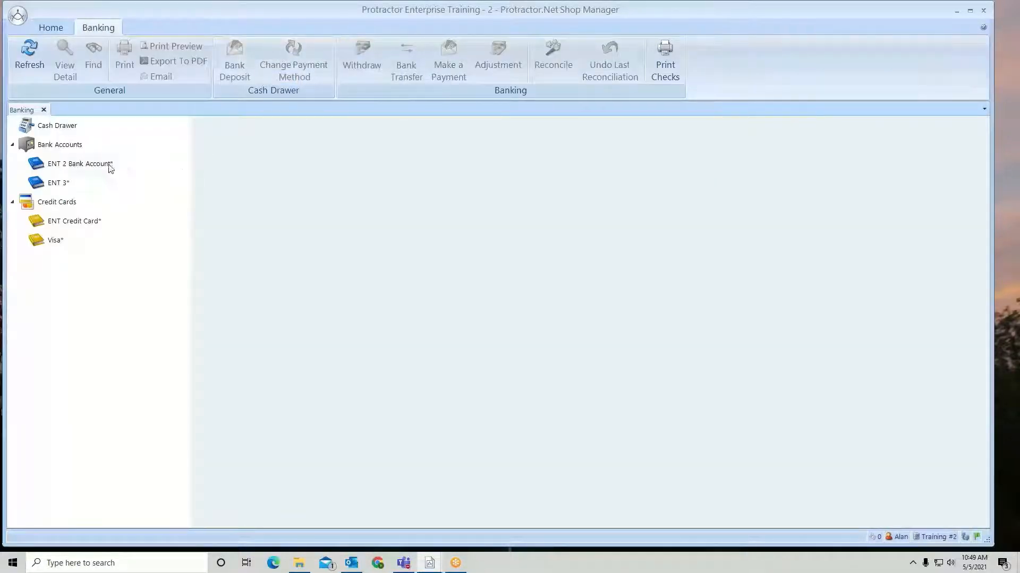
{"action": "left_click", "coordinate": [64, 164]}
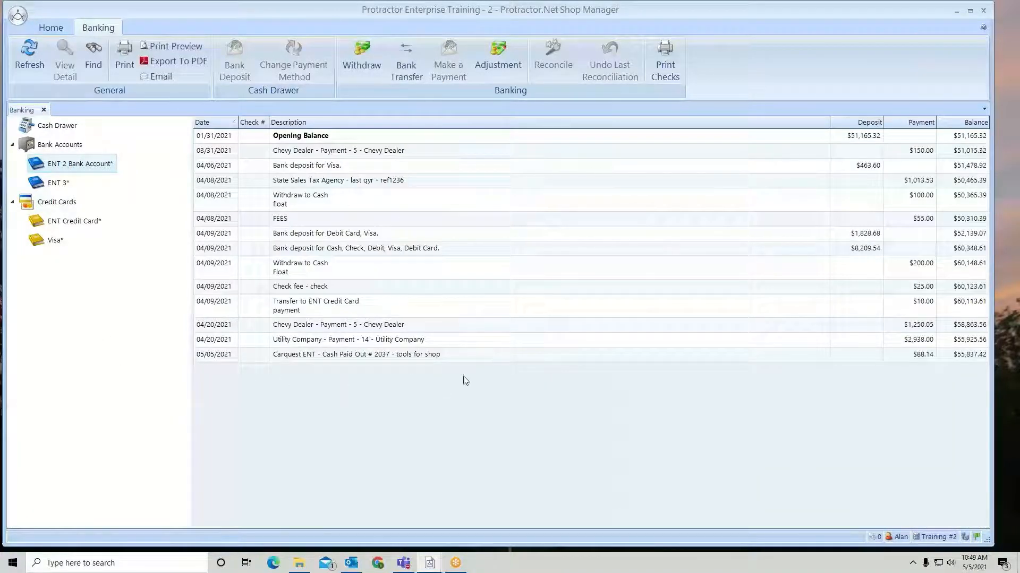
{"action": "left_click", "coordinate": [466, 357]}
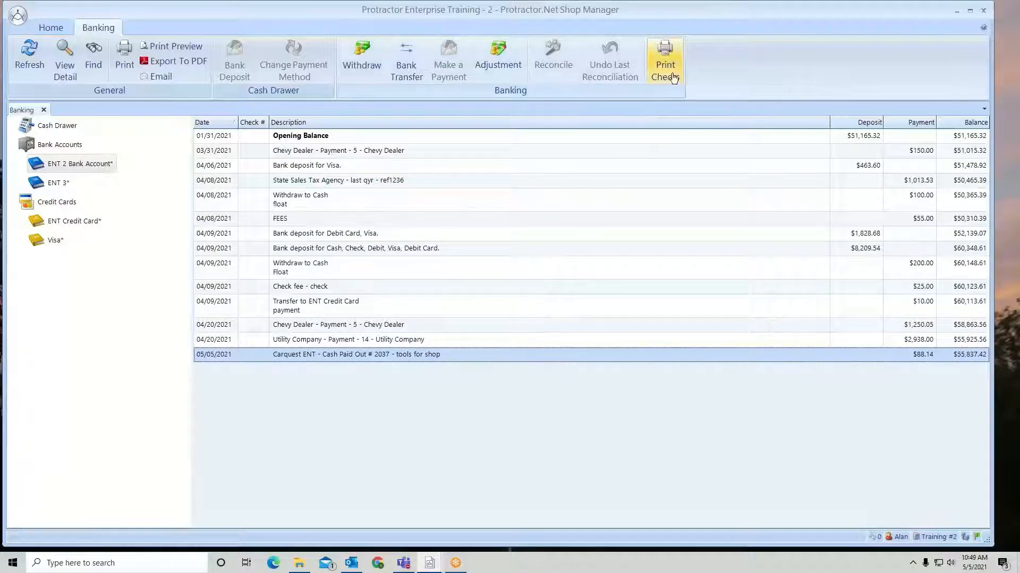
Step: Try to choose a bank account for printing checks at the Training #2 location, cancel, and close Banking
{"action": "left_click", "coordinate": [669, 50]}
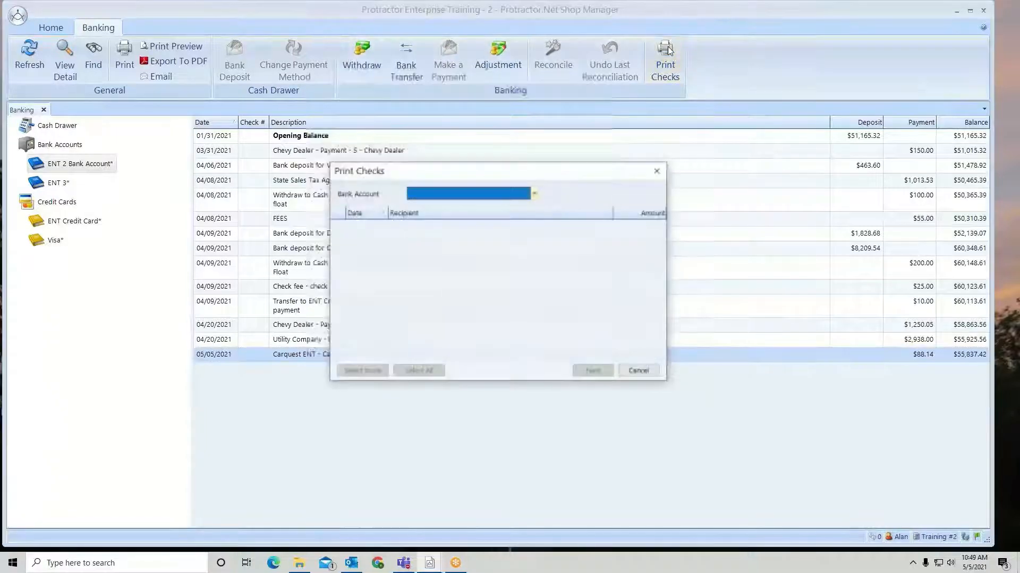
{"action": "left_click", "coordinate": [535, 195]}
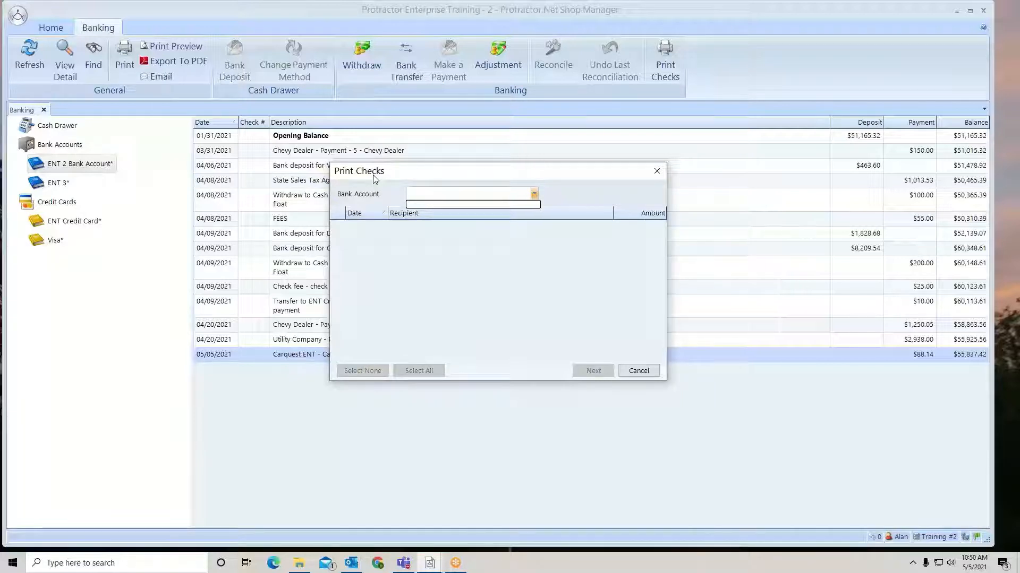
{"action": "left_click", "coordinate": [643, 375]}
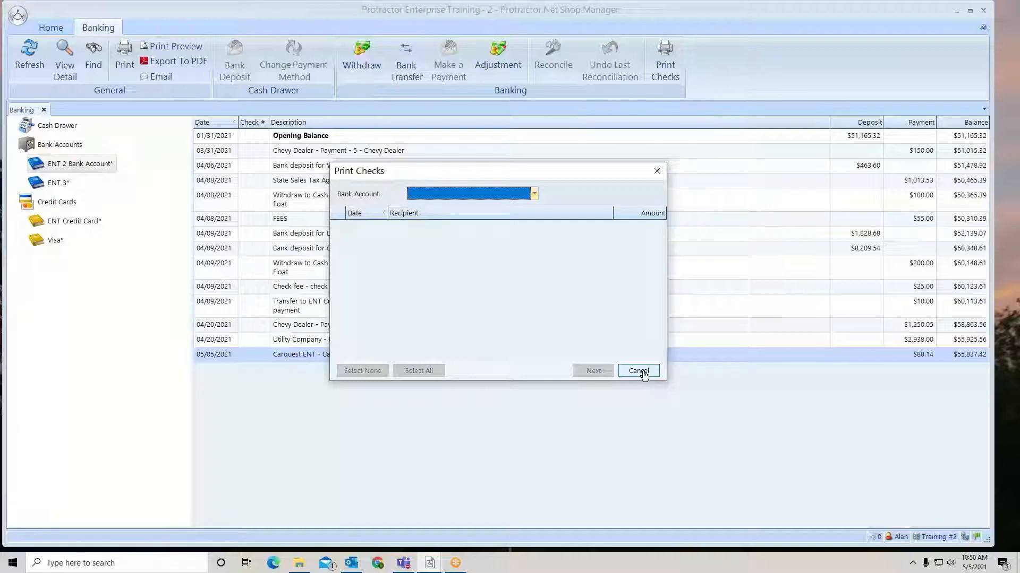
{"action": "left_click", "coordinate": [643, 375]}
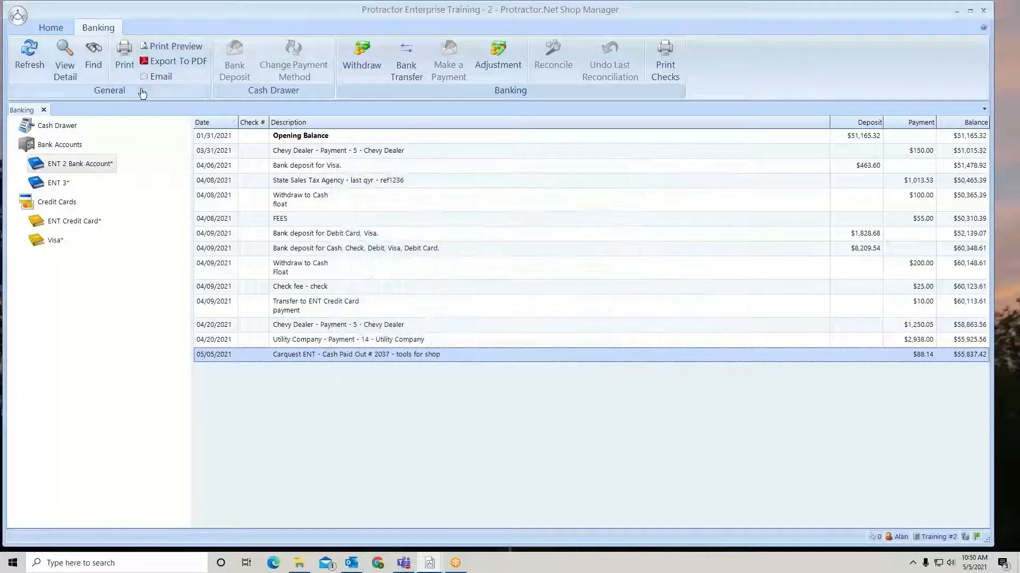
{"action": "left_click", "coordinate": [44, 110]}
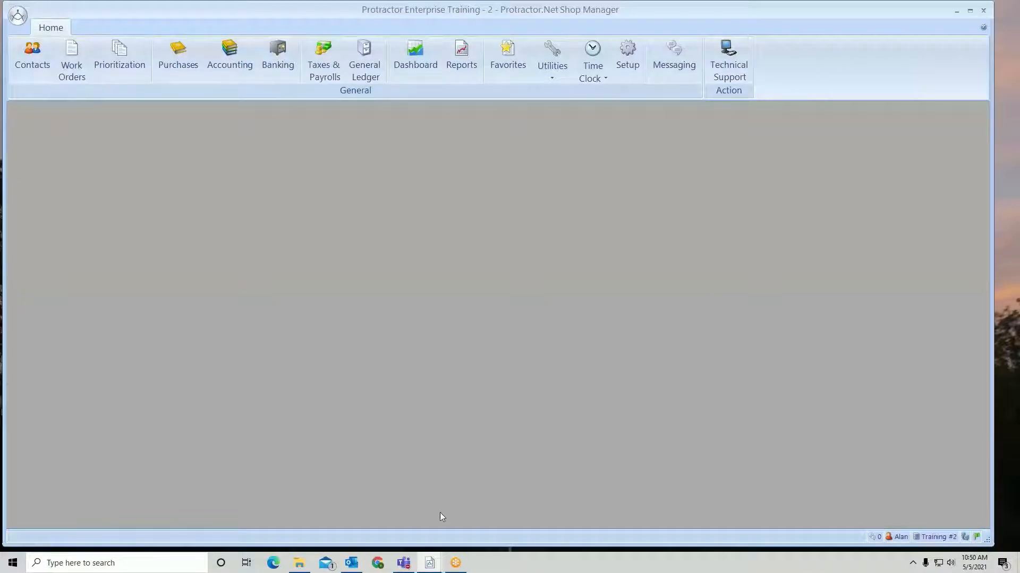
Step: Switch to the Protractor Enterprise Template window and show the ENT 2 Bank Account register in Banking
{"action": "mouse_move", "coordinate": [431, 564]}
{"action": "mouse_move", "coordinate": [378, 525]}
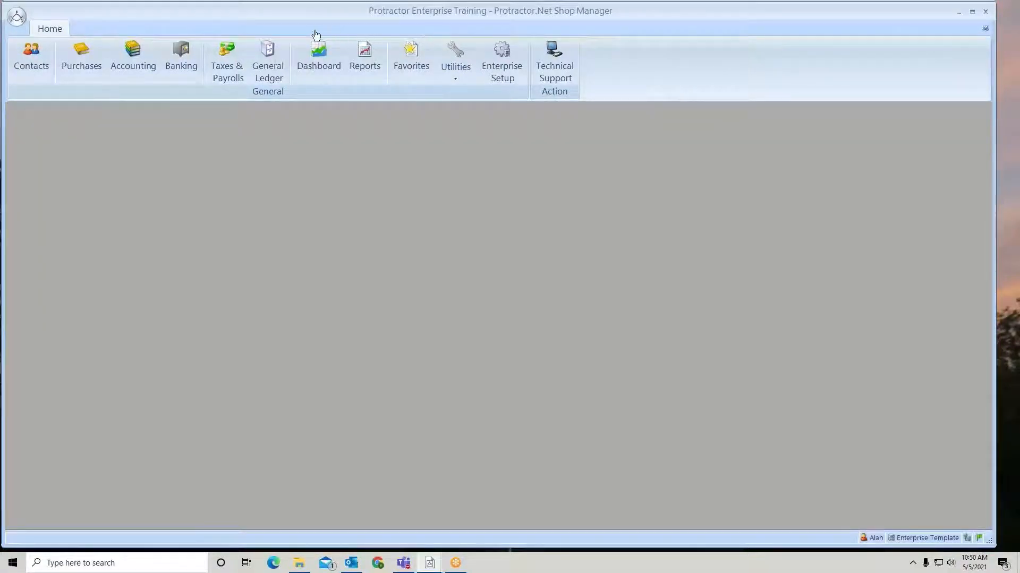
{"action": "left_click", "coordinate": [179, 60]}
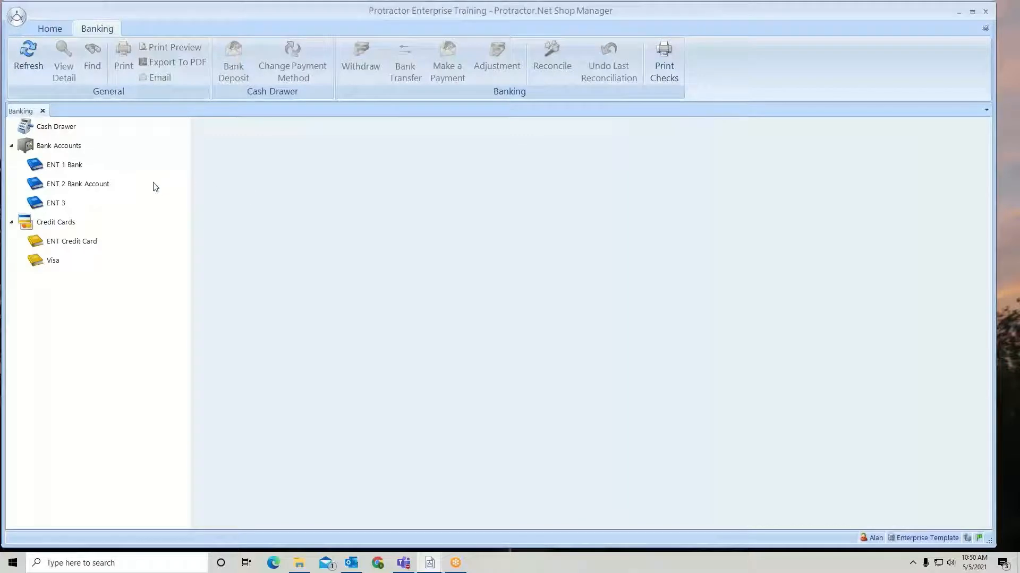
{"action": "left_click", "coordinate": [92, 186]}
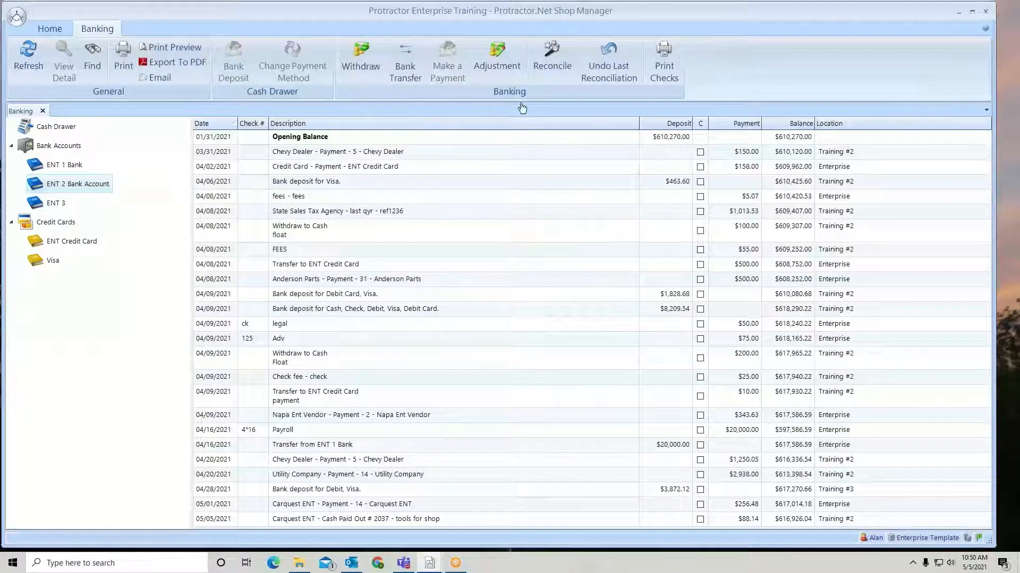
Step: Select the Credit Card, Anderson Parts, Chevy Dealer, Utility Company and both Carquest ENT checks for printing and proceed to the print settings
{"action": "left_click", "coordinate": [664, 56]}
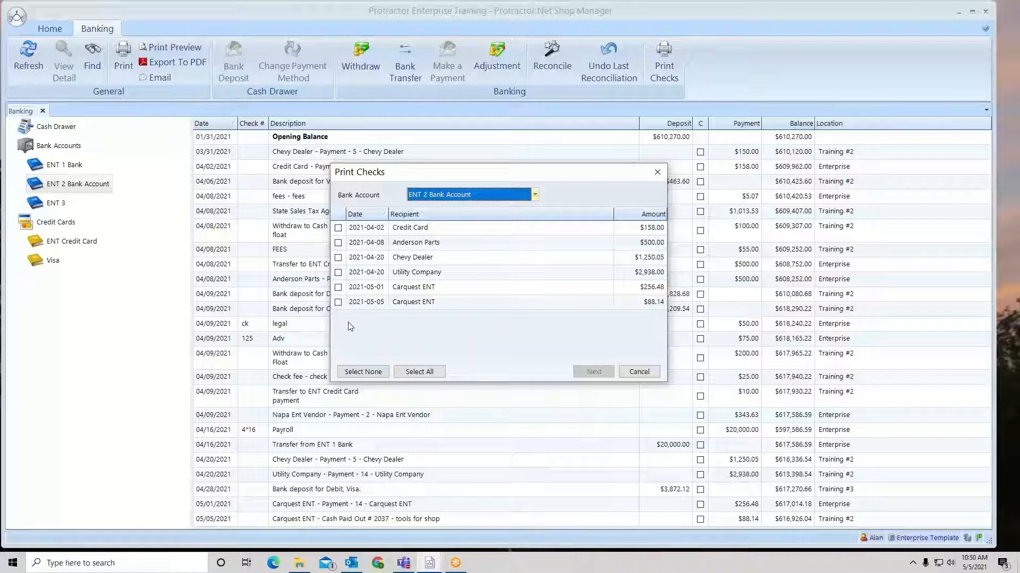
{"action": "left_click", "coordinate": [338, 302]}
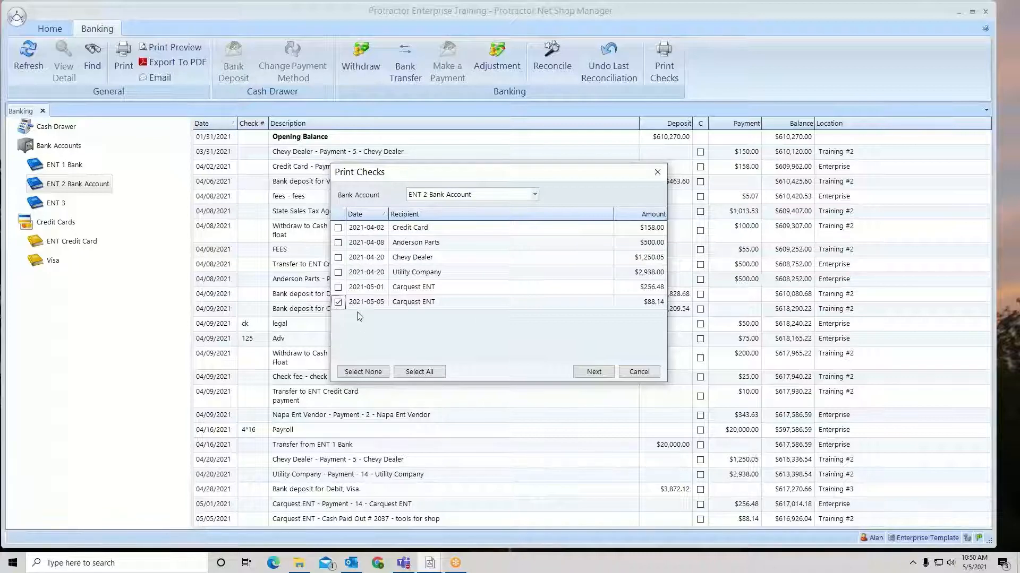
{"action": "left_click", "coordinate": [338, 228]}
{"action": "left_click", "coordinate": [338, 242]}
{"action": "left_click", "coordinate": [338, 257]}
{"action": "left_click", "coordinate": [338, 273]}
{"action": "left_click", "coordinate": [338, 288]}
{"action": "left_click", "coordinate": [593, 371]}
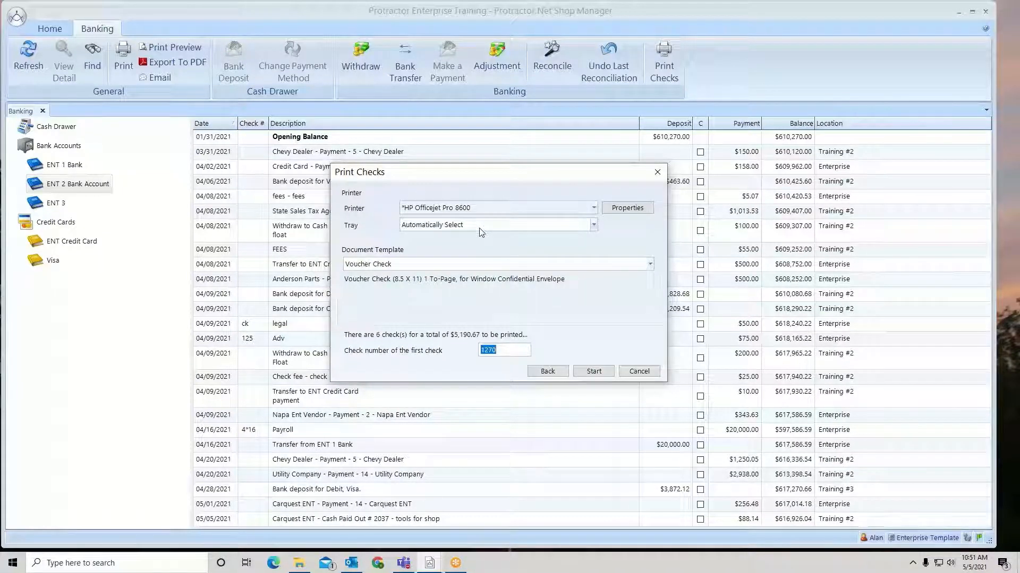
Step: Set the printer to OneNote (Desktop), use the Voucher Check template, and start printing the selected checks
{"action": "left_click", "coordinate": [593, 208]}
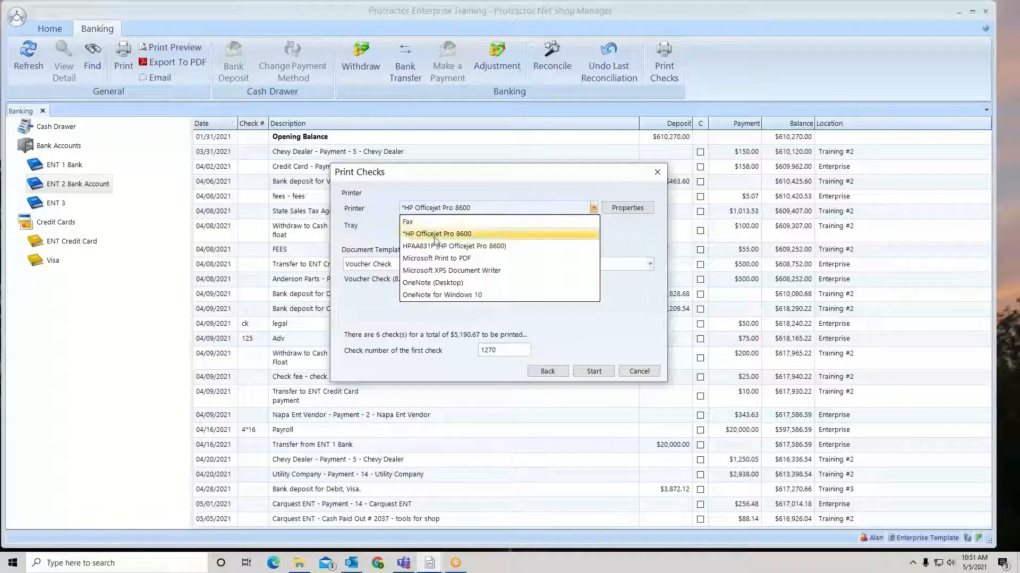
{"action": "left_click", "coordinate": [424, 283]}
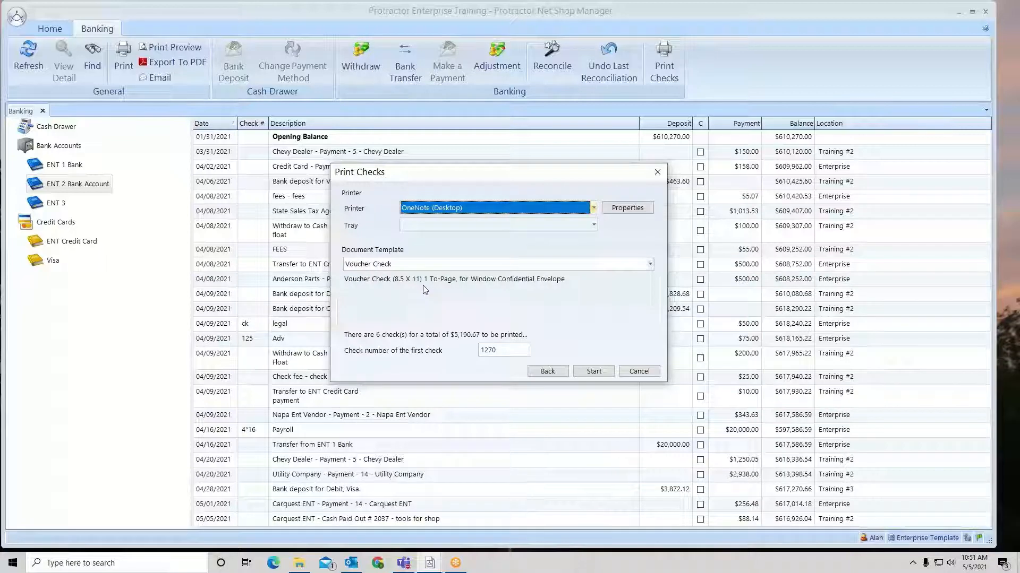
{"action": "left_click", "coordinate": [649, 264]}
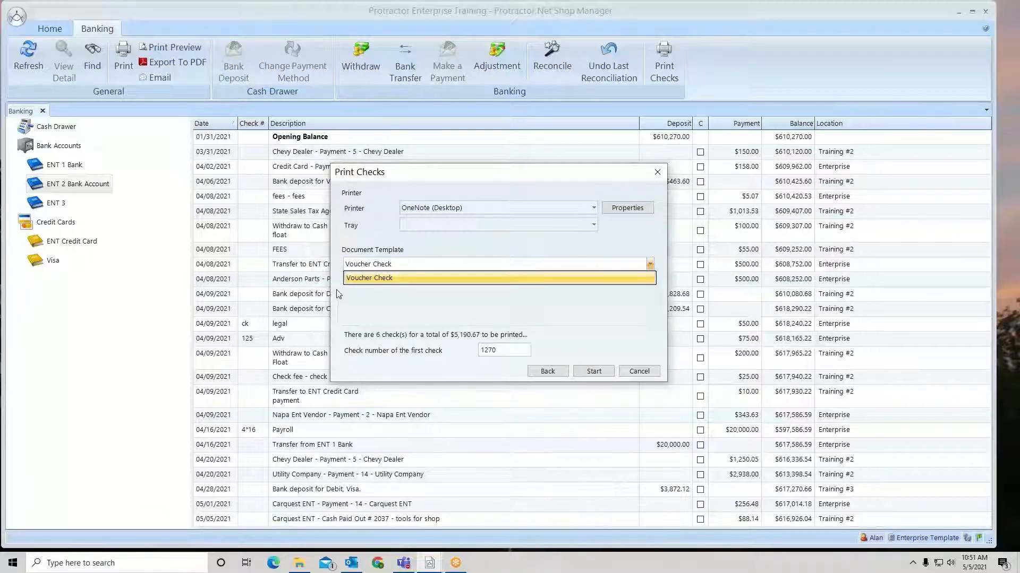
{"action": "left_click", "coordinate": [372, 278]}
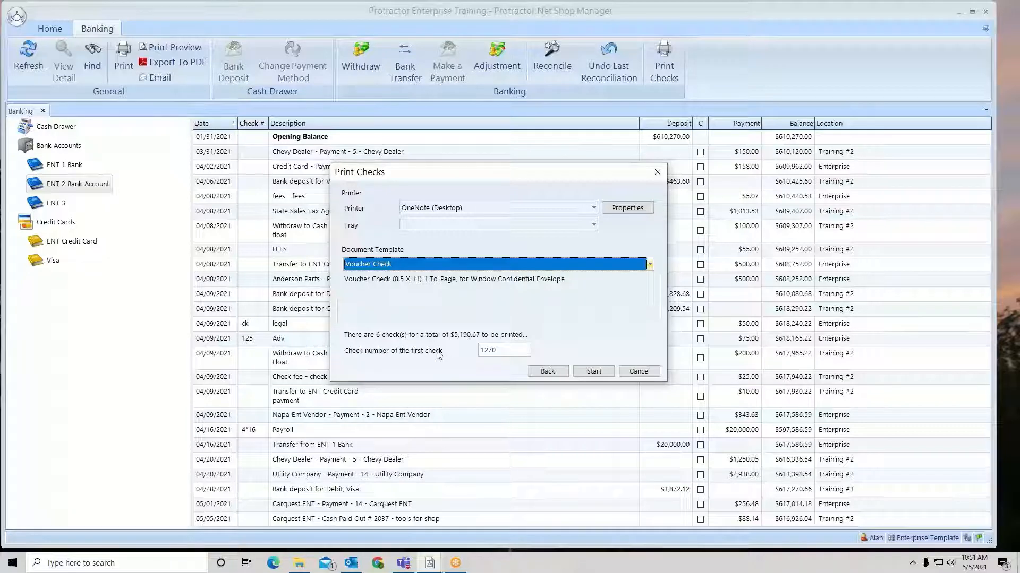
{"action": "left_click_drag", "start_coordinate": [500, 351], "coordinate": [463, 355]}
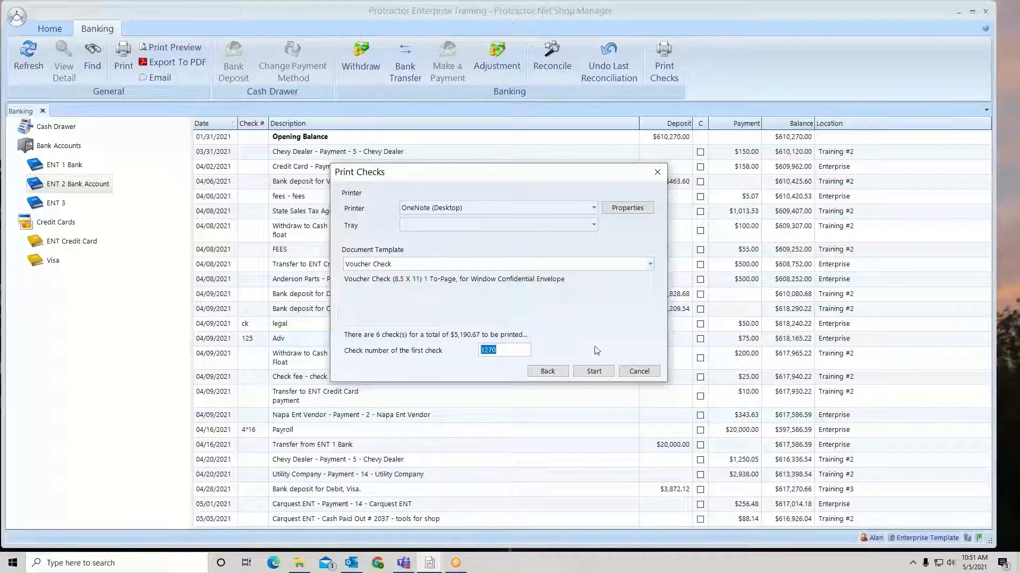
{"action": "left_click", "coordinate": [596, 375]}
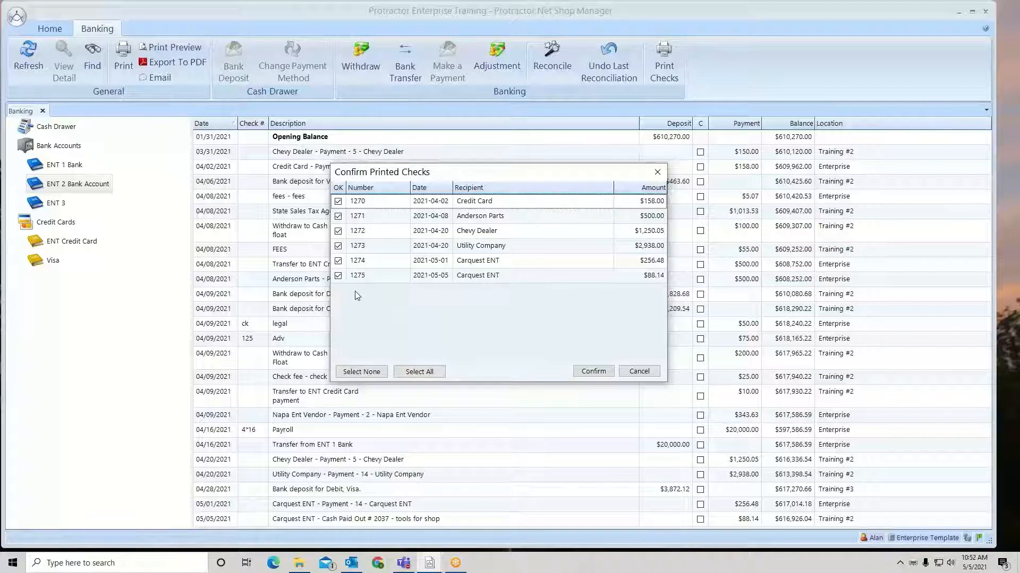
Step: Confirm the printed checks as OK, leaving out only the $256.48 Carquest ENT check
{"action": "left_click", "coordinate": [339, 276]}
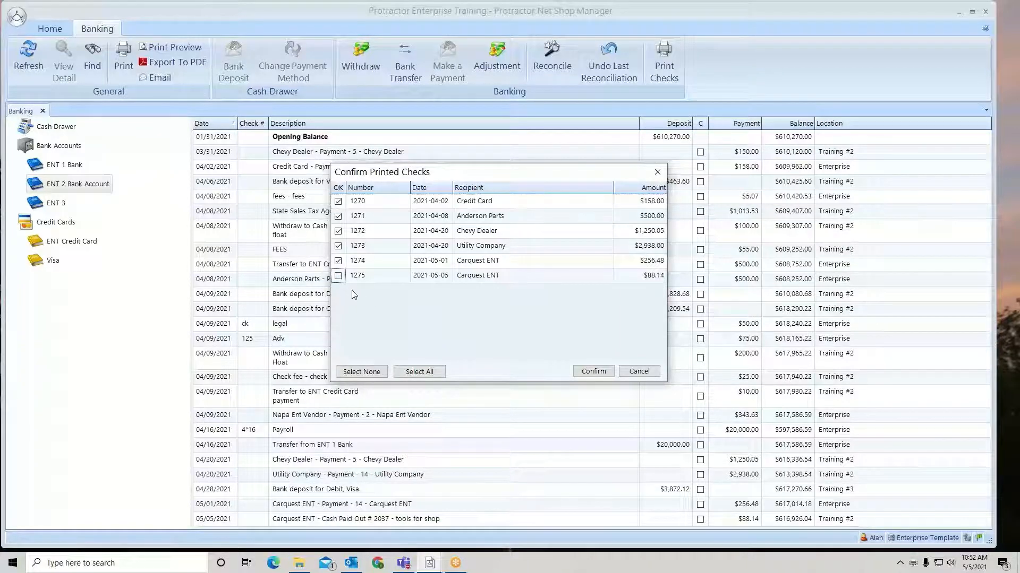
{"action": "left_click", "coordinate": [338, 261]}
{"action": "left_click", "coordinate": [338, 275]}
{"action": "left_click", "coordinate": [338, 261]}
{"action": "left_click", "coordinate": [338, 276]}
{"action": "left_click", "coordinate": [338, 262]}
{"action": "left_click", "coordinate": [595, 372]}
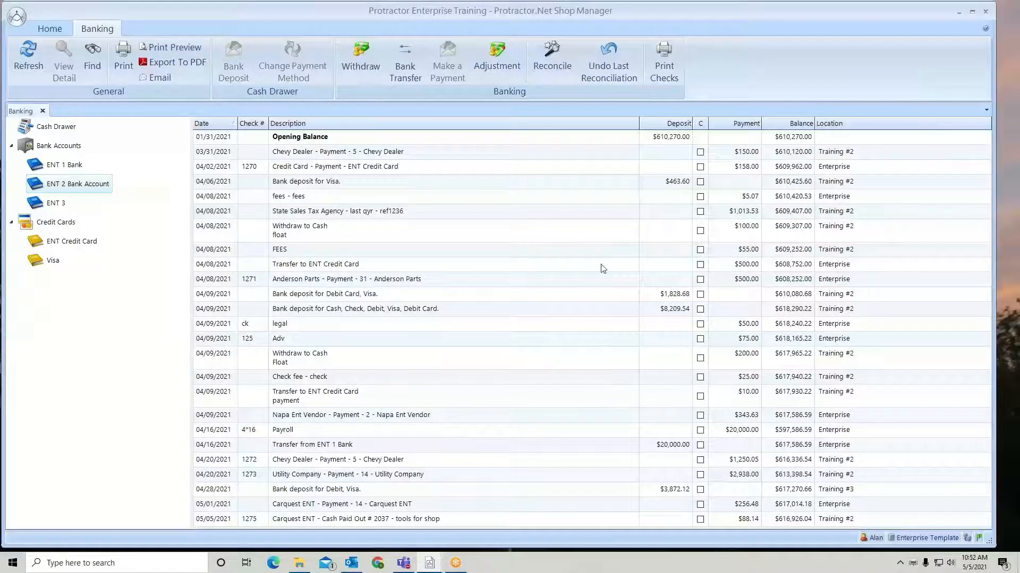
Step: View the checks still pending printing for ENT 2 Bank Account, cancel without printing, and refresh the register
{"action": "left_click", "coordinate": [665, 67]}
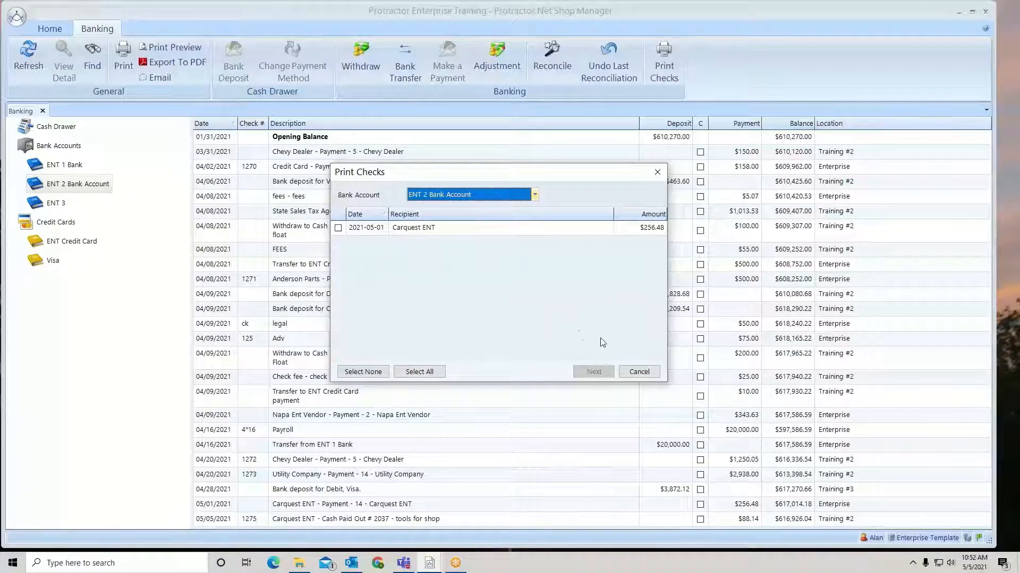
{"action": "left_click", "coordinate": [638, 371]}
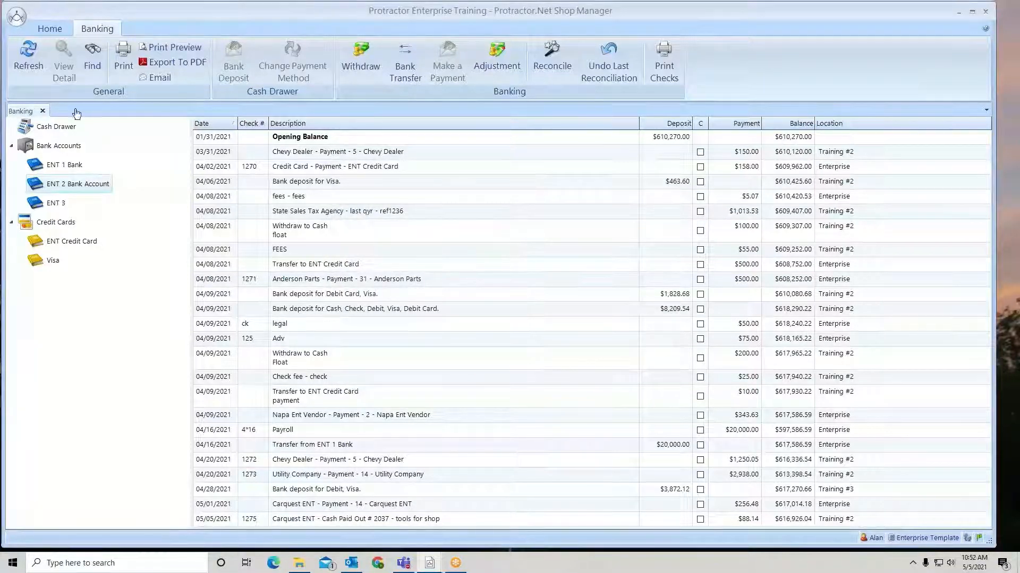
{"action": "left_click", "coordinate": [28, 60]}
Step: Open the Utility Company check from the register, examine its number field, and close it without saving
{"action": "left_click", "coordinate": [352, 463]}
{"action": "left_click", "coordinate": [351, 475]}
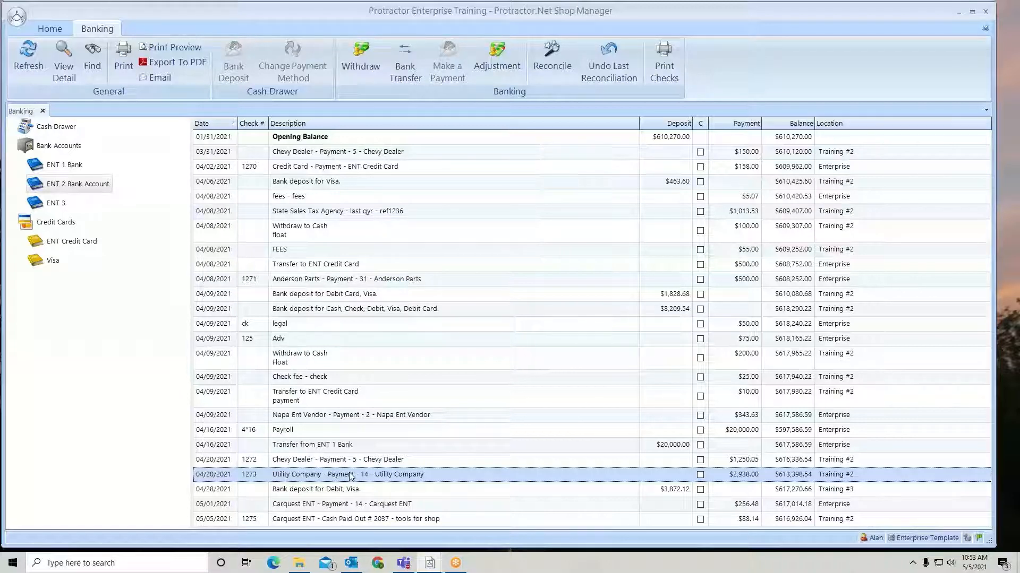
{"action": "double_click", "coordinate": [352, 475]}
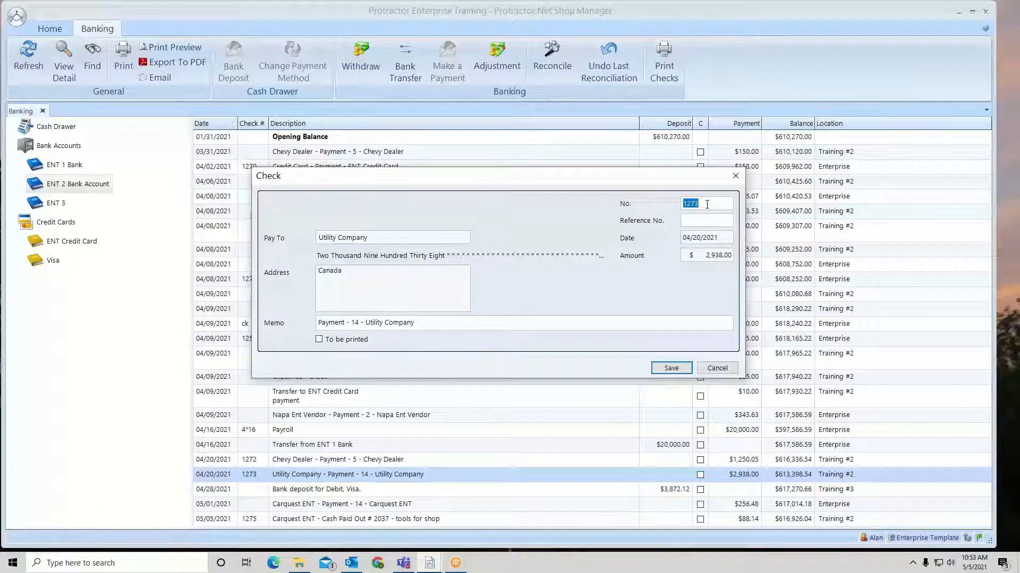
{"action": "left_click_drag", "start_coordinate": [706, 204], "coordinate": [675, 204]}
{"action": "left_click", "coordinate": [715, 370]}
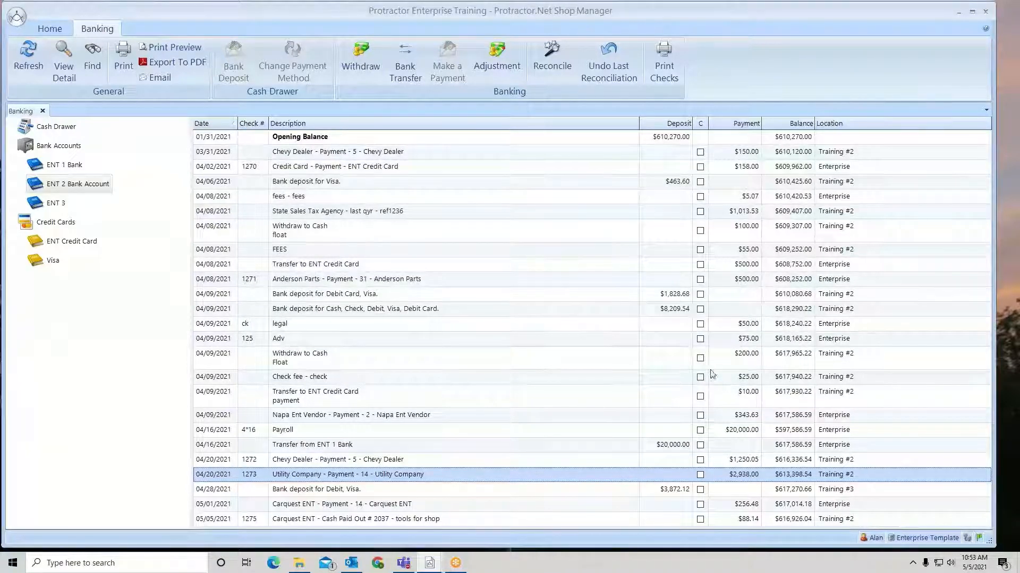